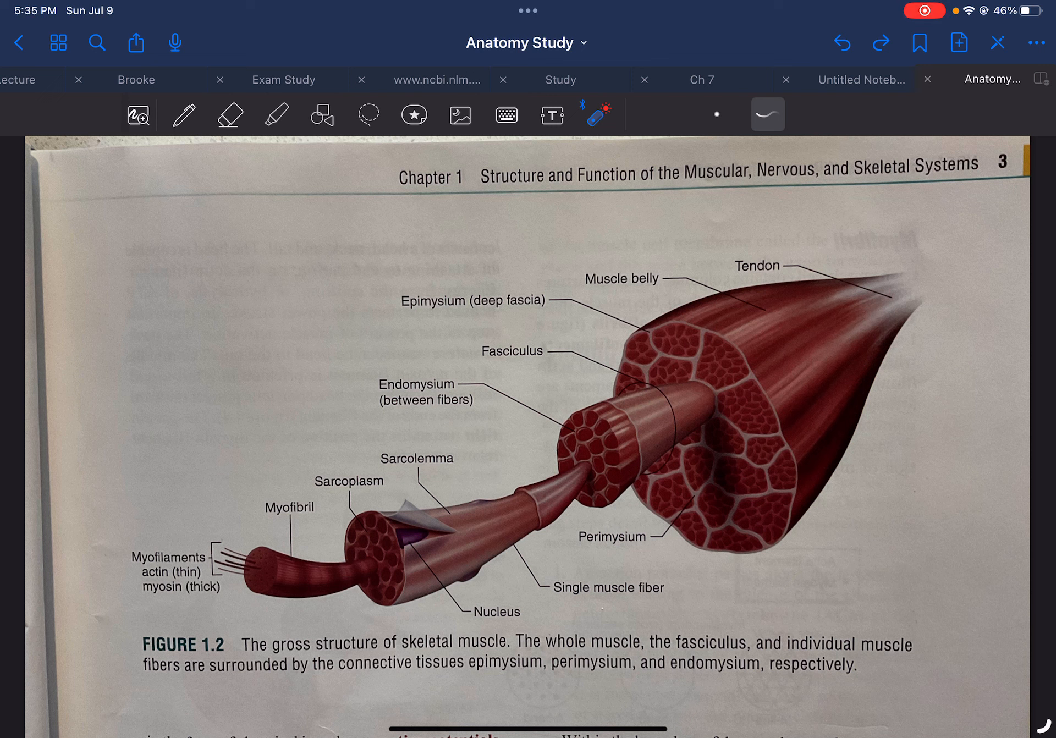
left_click_drag(398, 314, 426, 317)
left_click_drag(566, 552, 610, 550)
left_click_drag(367, 393, 418, 396)
left_click_drag(316, 492, 349, 494)
left_click_drag(264, 523, 297, 521)
left_click_drag(392, 318, 414, 320)
left_click_drag(417, 318, 453, 320)
left_click_drag(381, 400, 445, 400)
left_click(582, 551)
left_click_drag(301, 504, 316, 502)
mouse_move(252, 529)
left_mouse_down()
mouse_move(311, 527)
mouse_move(369, 497)
left_mouse_up()
left_click_drag(684, 302, 873, 261)
left_click_drag(684, 302, 824, 491)
left_click_drag(641, 326, 752, 596)
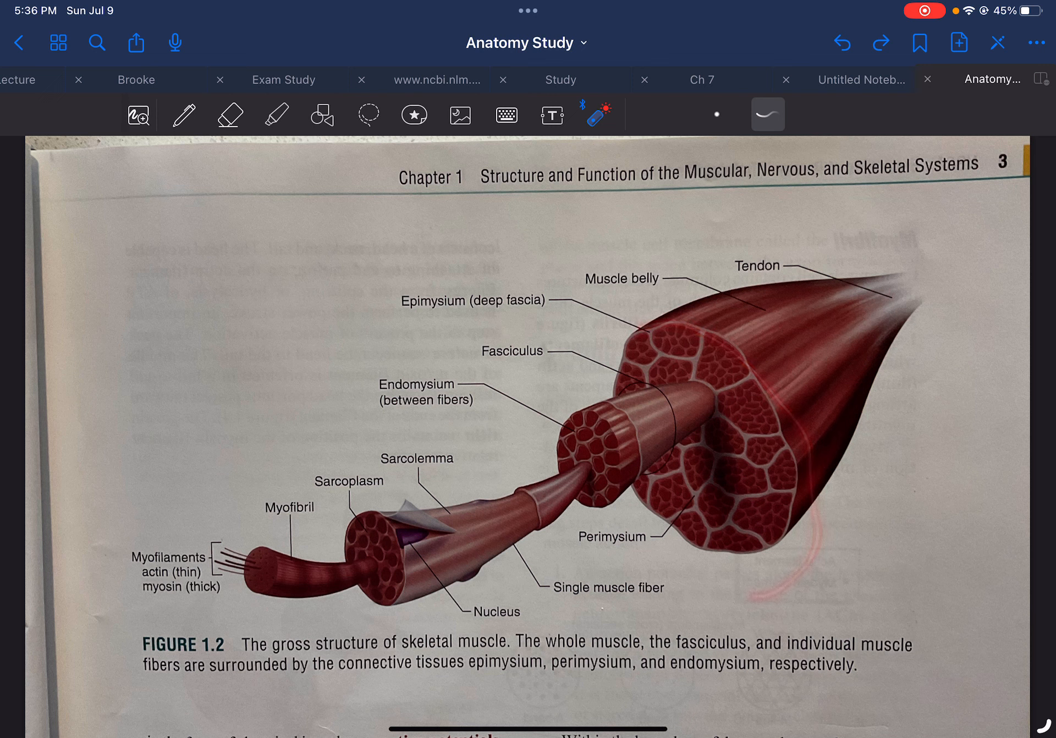
left_click_drag(640, 326, 752, 595)
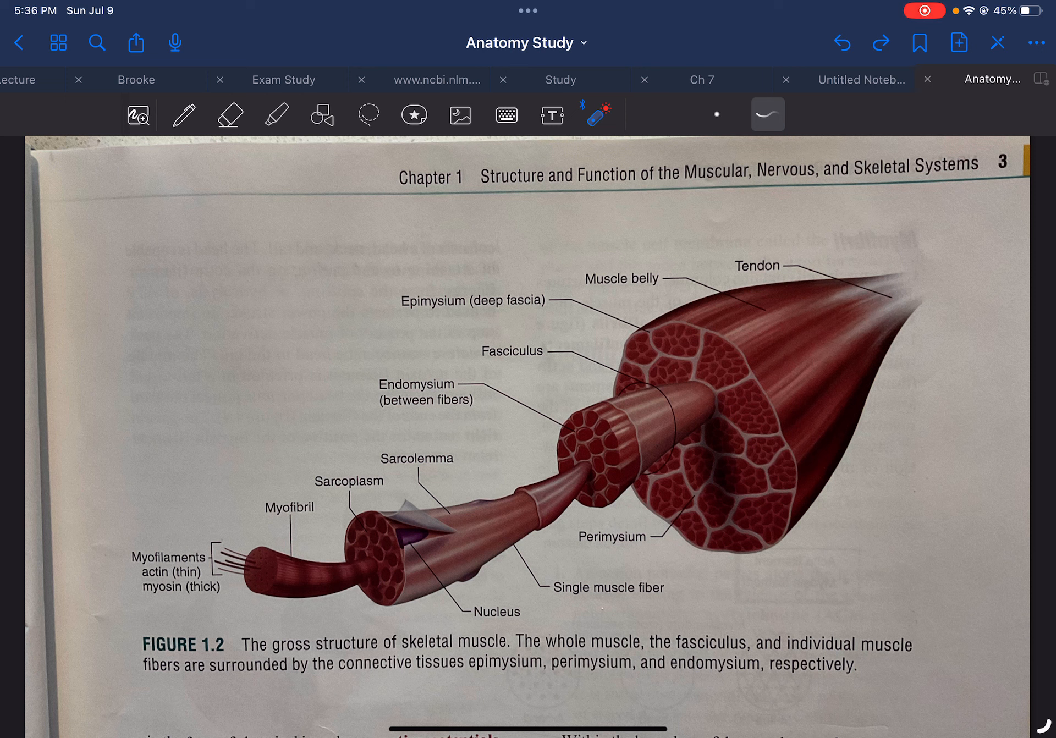
left_click_drag(385, 318, 472, 319)
mouse_move(693, 381)
left_mouse_down()
mouse_move(740, 365)
mouse_move(717, 390)
mouse_move(758, 379)
mouse_move(779, 425)
mouse_move(721, 404)
mouse_move(779, 424)
mouse_move(749, 448)
mouse_move(752, 459)
mouse_move(784, 443)
mouse_move(754, 464)
left_mouse_up()
left_click_drag(607, 402, 700, 382)
left_click_drag(642, 472, 716, 416)
mouse_move(693, 508)
left_mouse_down()
mouse_move(681, 463)
mouse_move(690, 438)
mouse_move(710, 481)
left_mouse_up()
left_click_drag(689, 438, 693, 507)
mouse_move(737, 401)
left_mouse_down()
mouse_move(747, 396)
mouse_move(741, 410)
left_mouse_up()
mouse_move(572, 430)
left_mouse_down()
mouse_move(596, 440)
mouse_move(574, 446)
left_mouse_up()
mouse_move(487, 563)
left_mouse_down()
mouse_move(576, 487)
mouse_move(499, 492)
mouse_move(531, 477)
left_mouse_up()
left_click_drag(385, 472, 454, 476)
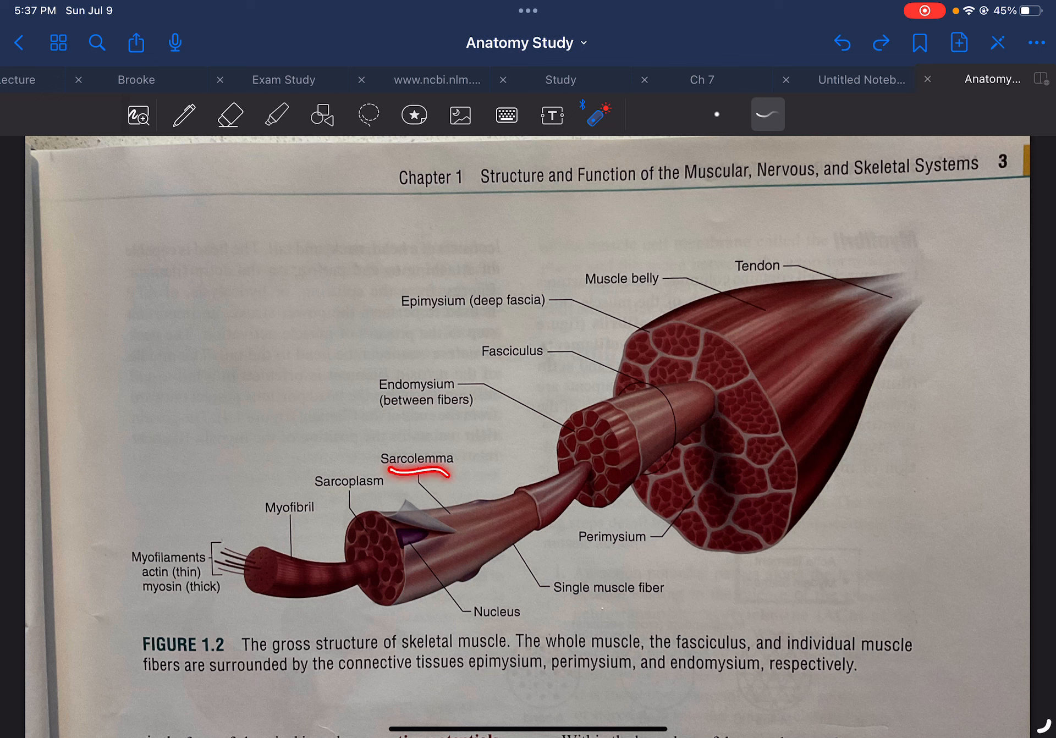
left_click_drag(319, 496, 384, 499)
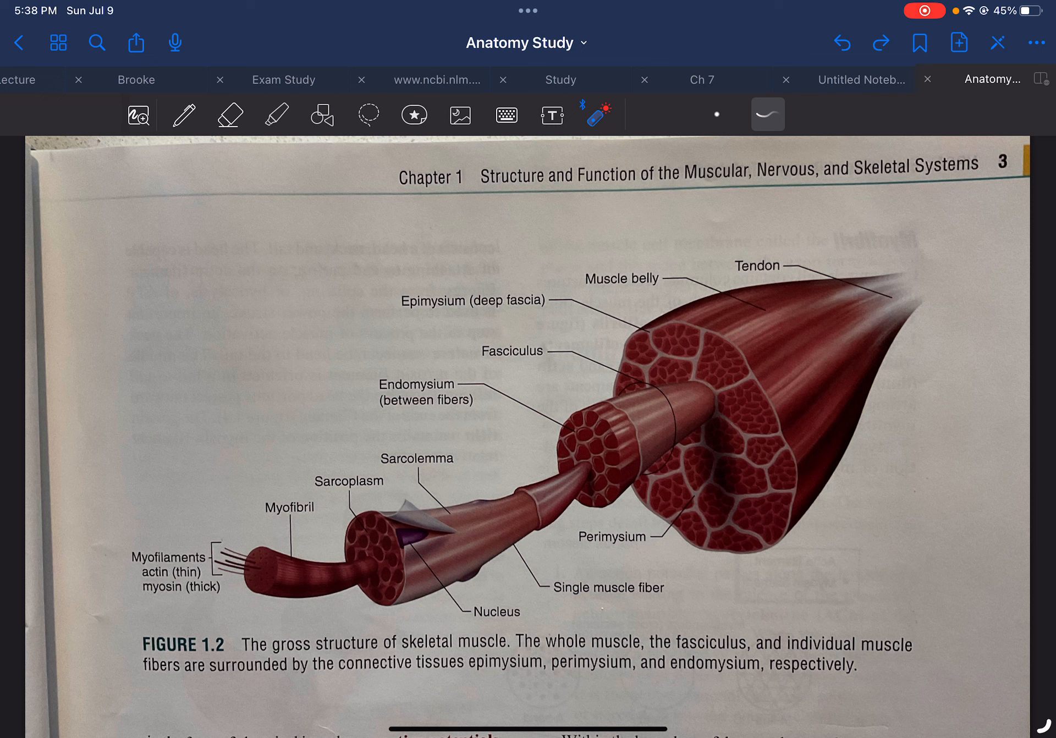
mouse_move(367, 569)
left_mouse_down()
mouse_move(376, 535)
mouse_move(360, 537)
mouse_move(361, 560)
left_mouse_up()
left_click_drag(138, 592, 226, 600)
left_click_drag(137, 577, 202, 583)
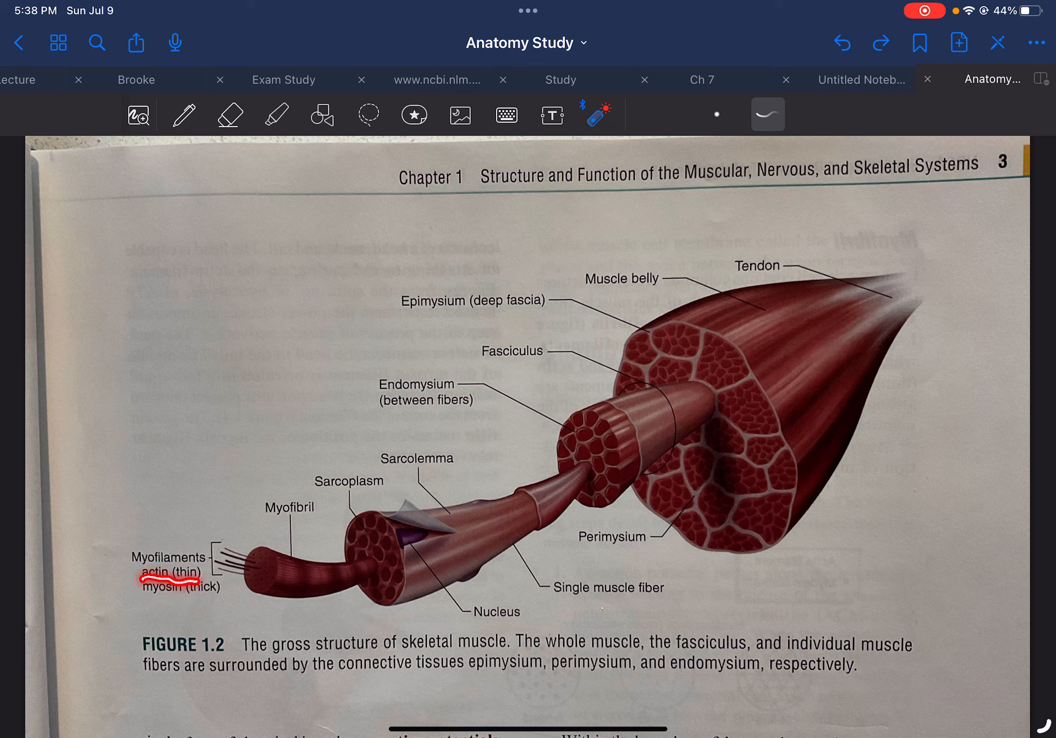